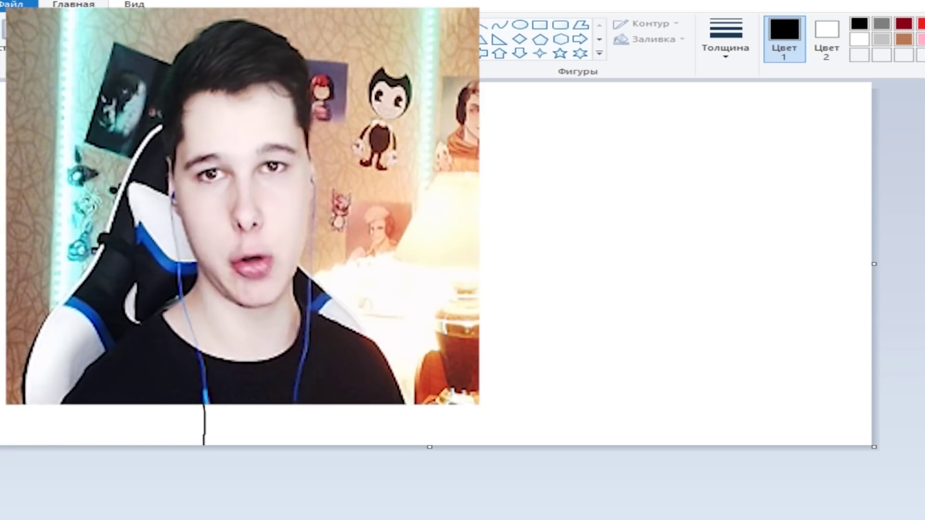
- Brush a black vertical dividing line and, beside it, a closed angular face outline with a pointed chin
click(435, 38)
drag(194, 309, 207, 385)
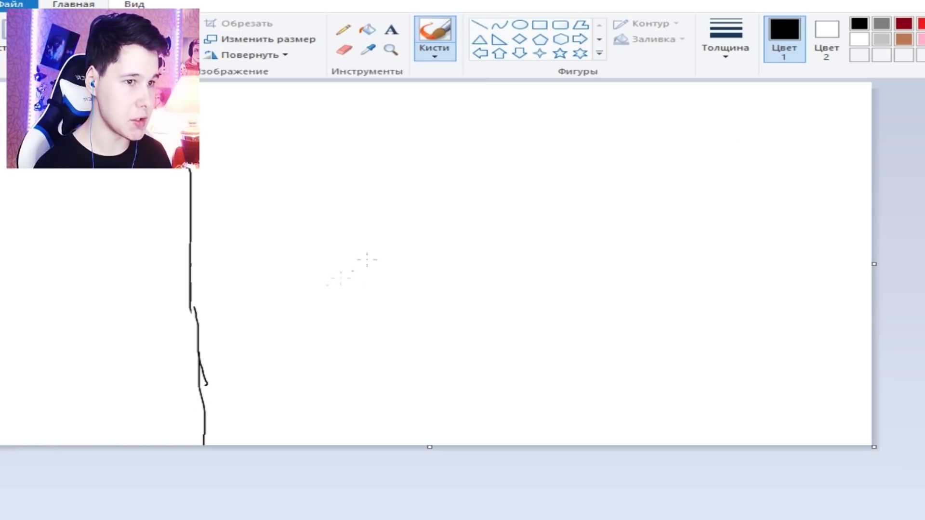
mouse_move(393, 223)
mouse_down()
mouse_move(394, 282)
mouse_move(411, 323)
mouse_move(476, 344)
mouse_move(573, 301)
mouse_up()
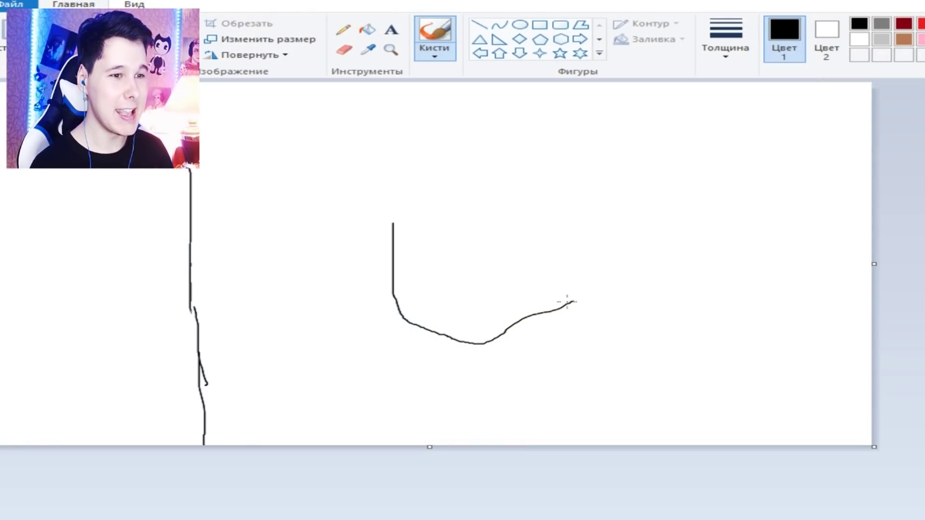
mouse_move(572, 302)
mouse_down()
mouse_move(588, 244)
mouse_move(585, 269)
mouse_up()
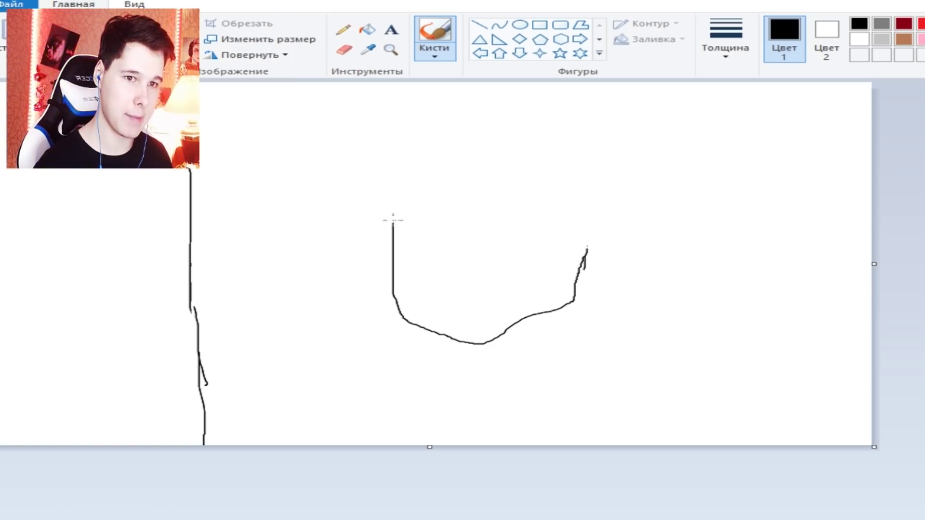
mouse_move(393, 221)
mouse_down()
mouse_move(497, 222)
mouse_move(556, 236)
mouse_up()
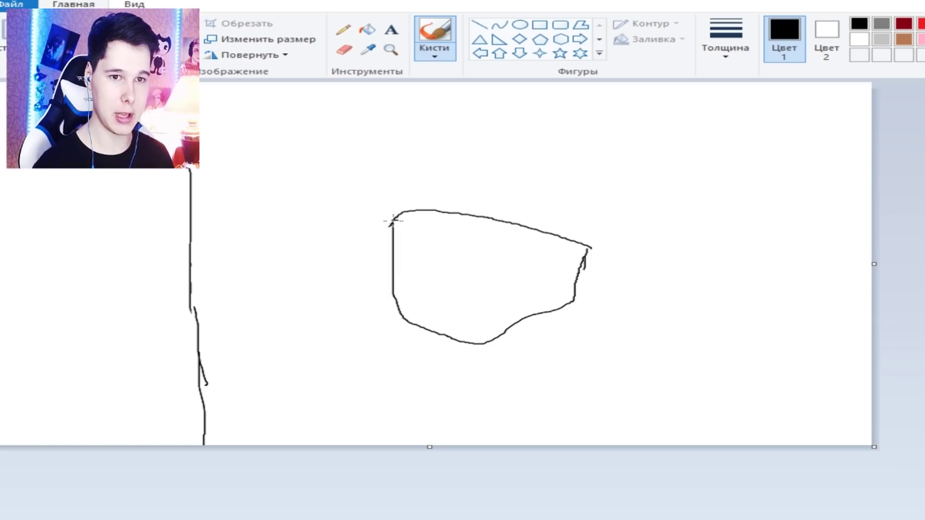
- Draw a Santa hat on the face with a wide black-outlined brim and a long red cone drooping to one side
mouse_move(394, 218)
mouse_down()
mouse_move(380, 190)
mouse_move(494, 170)
mouse_move(603, 196)
mouse_move(621, 216)
mouse_move(620, 233)
mouse_move(591, 244)
mouse_up()
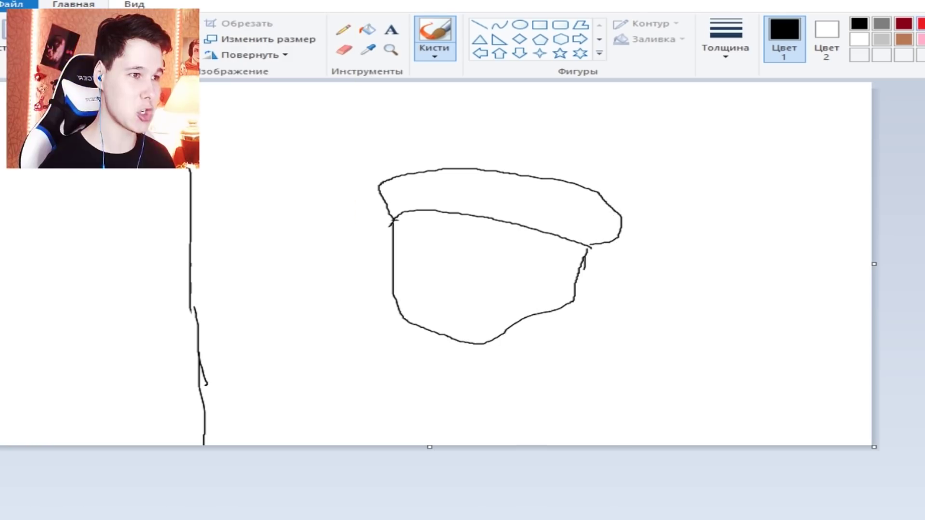
click(921, 23)
mouse_move(386, 179)
mouse_down()
mouse_move(436, 138)
mouse_move(488, 116)
mouse_move(590, 119)
mouse_move(692, 208)
mouse_move(760, 328)
mouse_up()
drag(622, 214, 733, 326)
- Draw a black round pompom at the tip of the hat and surround it with short spiky fur strokes
click(859, 23)
drag(756, 328, 733, 326)
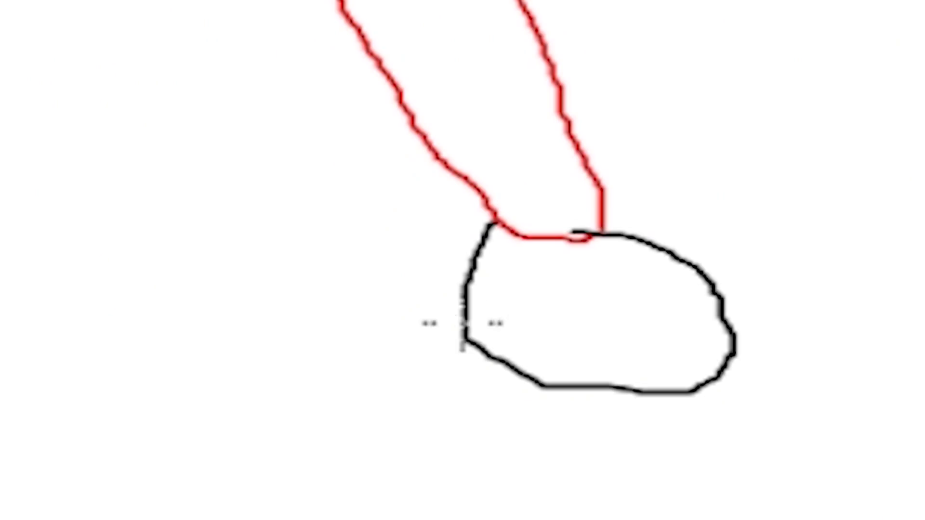
mouse_move(717, 359)
mouse_down()
mouse_move(711, 366)
mouse_move(726, 371)
mouse_up()
drag(744, 362, 775, 383)
mouse_move(799, 351)
mouse_down()
mouse_move(801, 362)
mouse_move(792, 344)
mouse_up()
drag(790, 328, 785, 334)
drag(787, 295, 783, 313)
mouse_move(776, 312)
mouse_down()
mouse_move(771, 321)
mouse_move(783, 295)
mouse_up()
mouse_move(739, 331)
mouse_down()
mouse_move(756, 327)
mouse_move(703, 343)
mouse_up()
mouse_move(754, 359)
mouse_down()
mouse_move(786, 352)
mouse_move(720, 367)
mouse_up()
mouse_move(723, 356)
mouse_down()
mouse_move(688, 364)
mouse_move(714, 350)
mouse_up()
drag(760, 346, 718, 367)
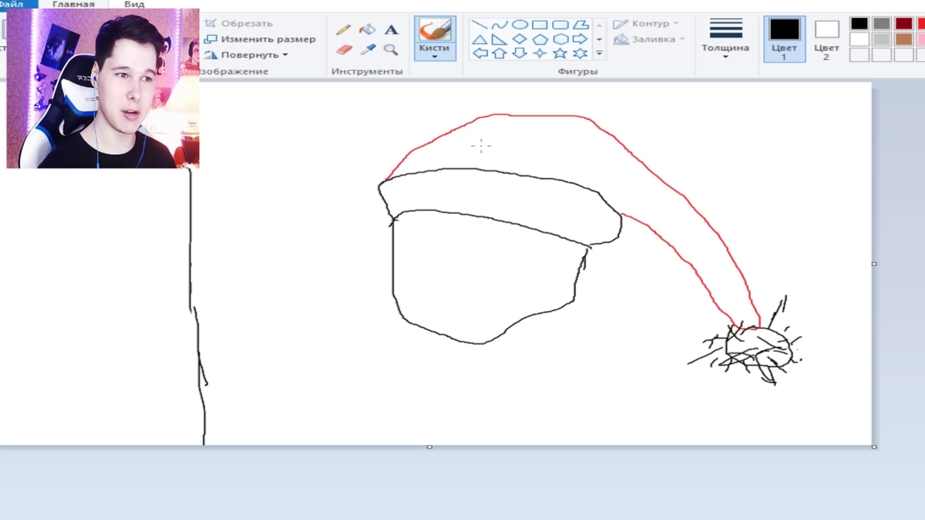
- Draw a narrow eye outline on the red hat, and hair strands and a jagged fringe beneath the brim
drag(497, 144, 561, 151)
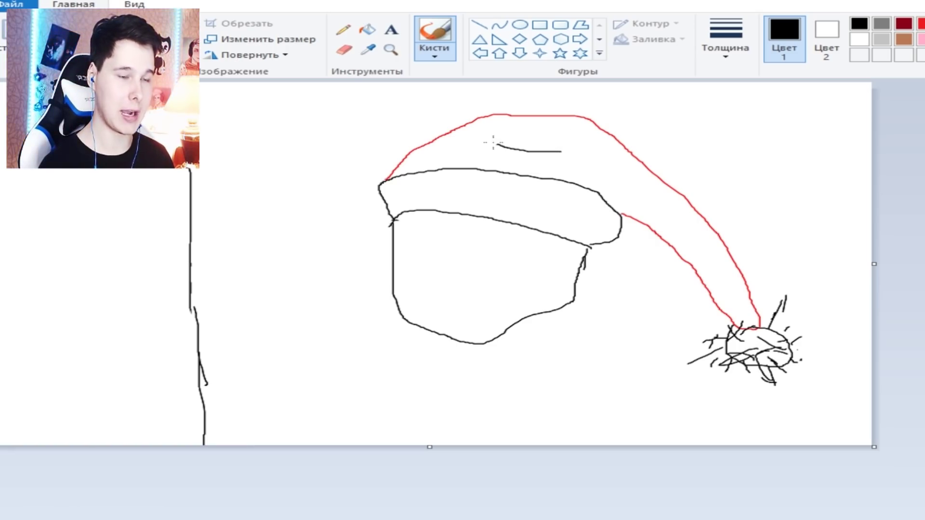
drag(500, 144, 560, 147)
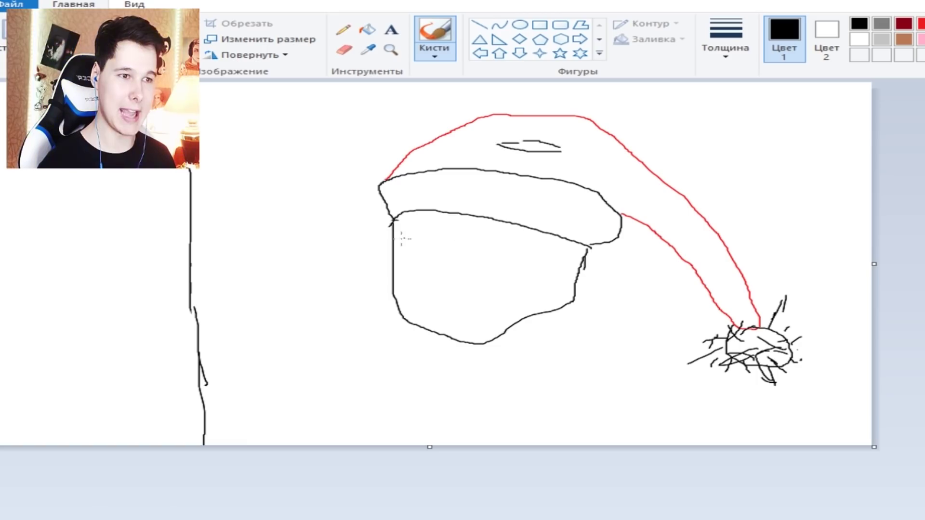
drag(417, 221, 358, 226)
mouse_move(429, 225)
mouse_down()
mouse_move(362, 227)
mouse_move(332, 244)
mouse_move(428, 224)
mouse_up()
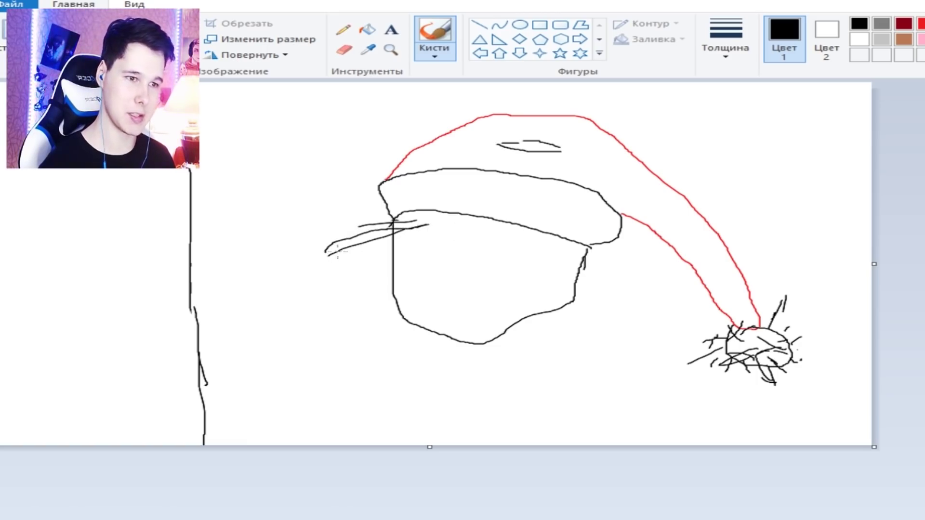
drag(328, 253, 342, 236)
mouse_move(335, 273)
mouse_down()
mouse_move(361, 243)
mouse_move(385, 243)
mouse_up()
mouse_move(369, 278)
mouse_down()
mouse_move(388, 253)
mouse_move(409, 253)
mouse_up()
drag(422, 222, 262, 224)
mouse_move(586, 248)
mouse_down()
mouse_move(451, 247)
mouse_move(472, 212)
mouse_up()
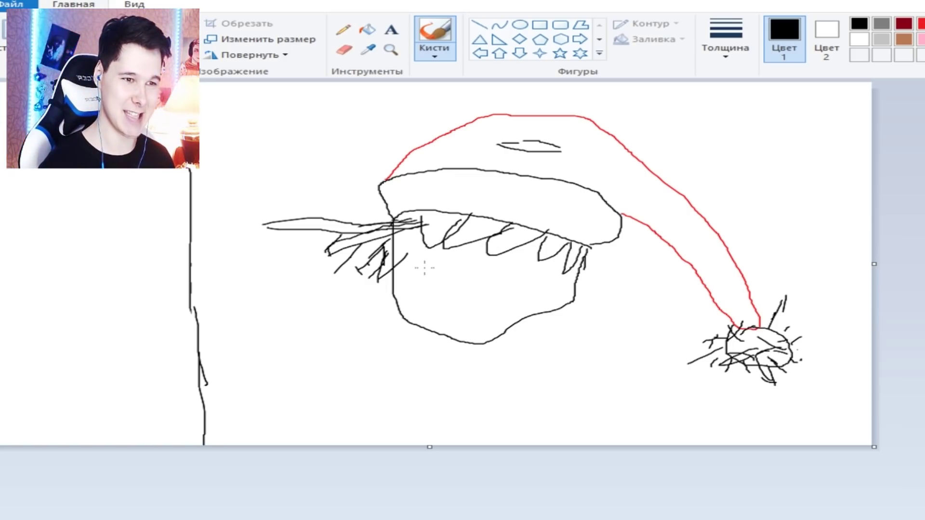
- Draw the eyebrows, narrow eyes with pupils and nose on the face, with creases under one eye
drag(418, 265, 466, 262)
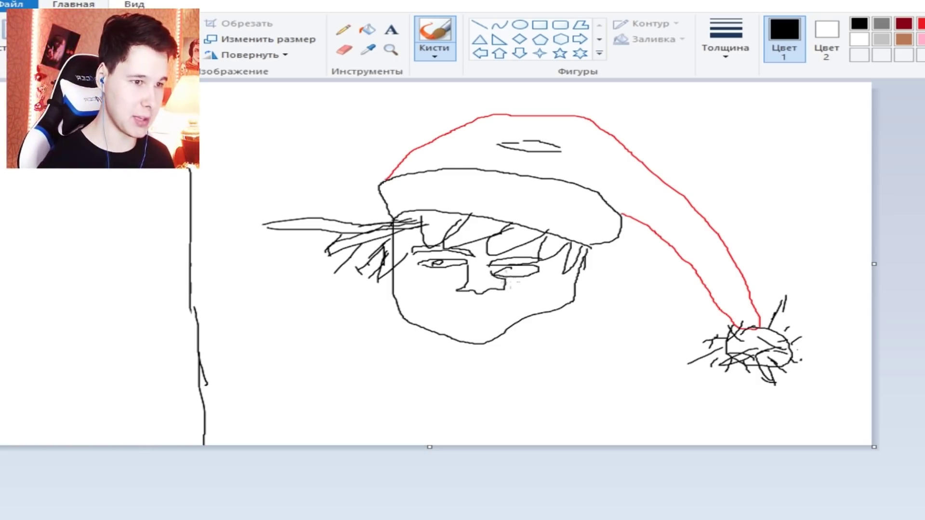
mouse_move(512, 268)
mouse_down()
mouse_move(491, 274)
mouse_move(528, 270)
mouse_move(518, 272)
mouse_move(526, 279)
mouse_up()
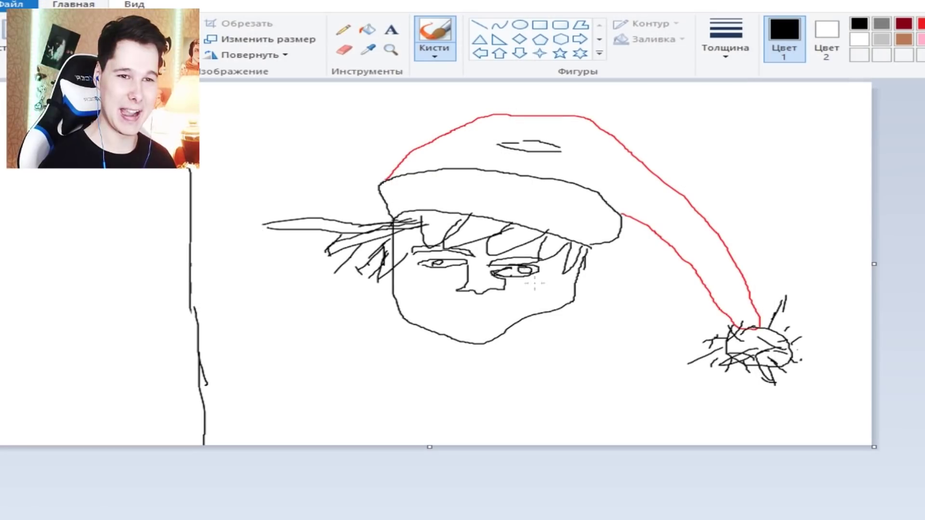
drag(513, 282, 566, 273)
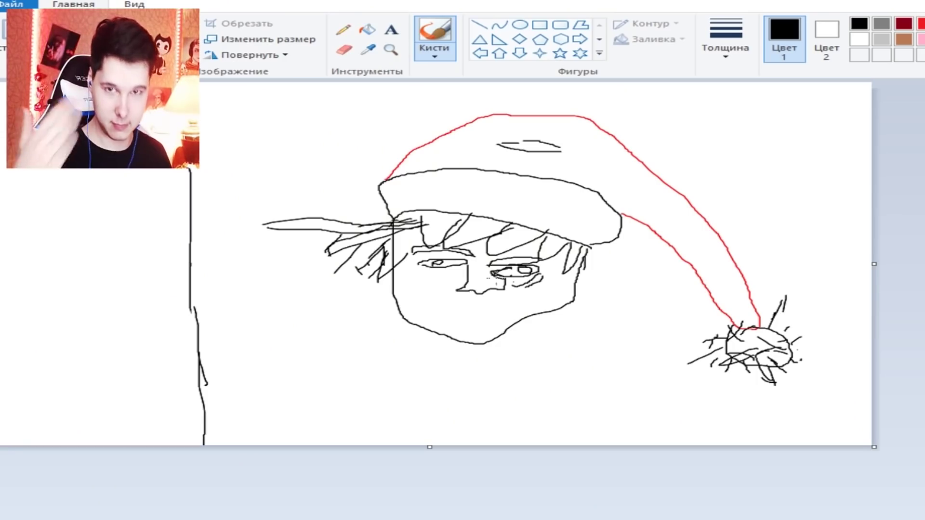
- Draw a thin closed mouth below the nose using a few nearly horizontal strokes
drag(439, 309, 506, 305)
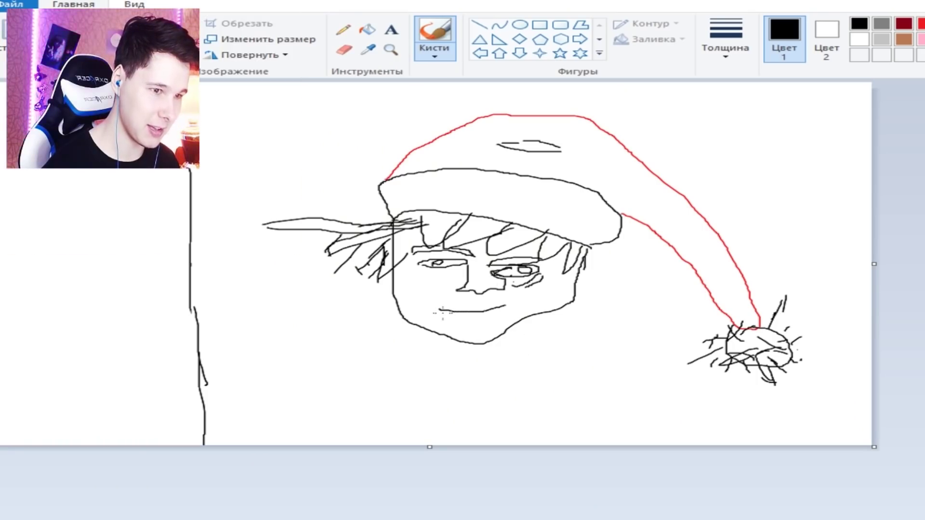
drag(441, 312, 513, 304)
drag(441, 313, 507, 307)
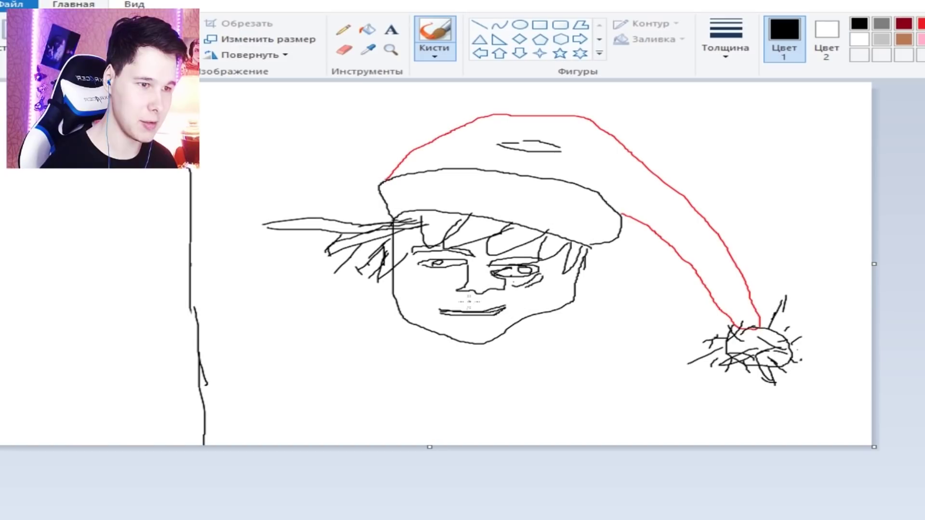
- Add short strokes between the nose and mouth, and jagged beard lines along both sides of the jaw
click(468, 301)
click(477, 302)
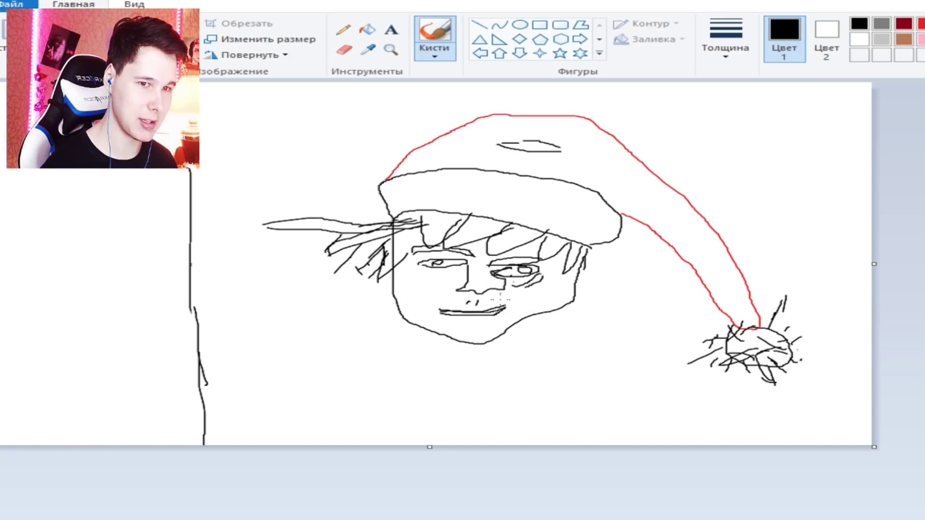
drag(494, 300, 493, 305)
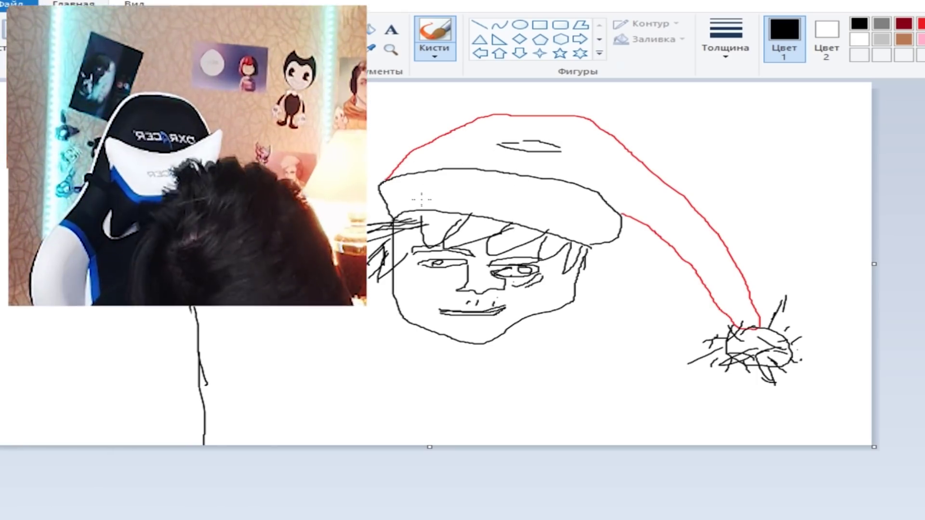
mouse_move(468, 298)
mouse_down()
mouse_move(467, 308)
mouse_move(465, 295)
mouse_move(488, 308)
mouse_up()
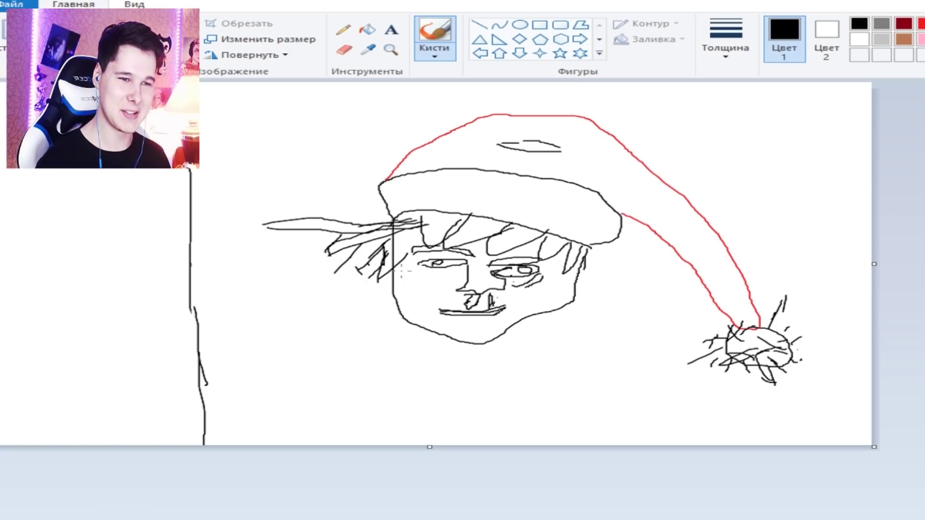
drag(398, 264, 431, 314)
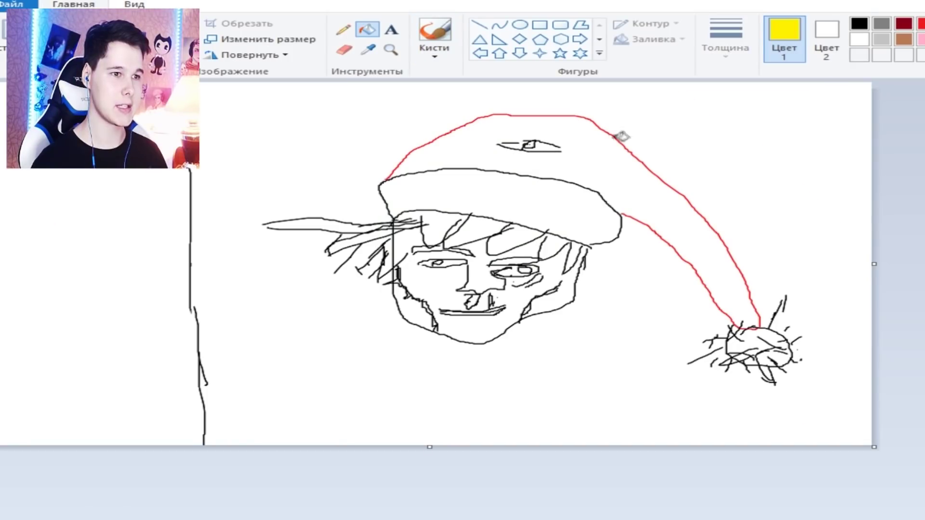
- Fill the pupil of the eye on the hat with yellow and undo the fills tried around it
click(543, 141)
key(ctrl+z)
click(530, 144)
click(547, 143)
key(ctrl+z)
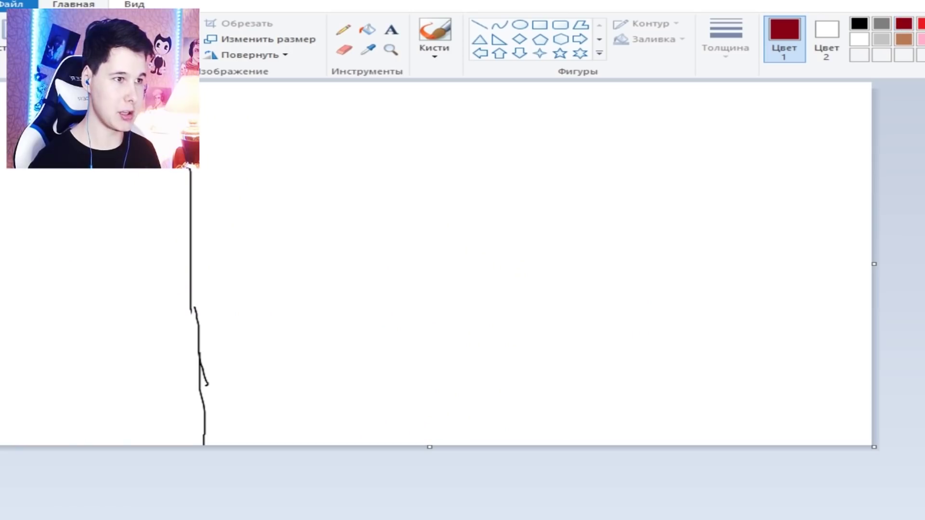
- Fill the blank canvas with black as the background for a new drawing
click(860, 23)
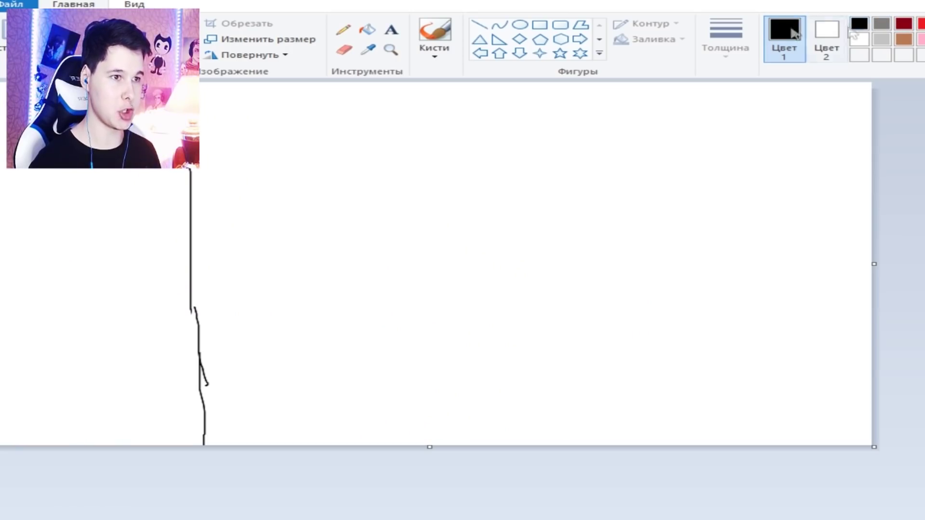
click(368, 30)
click(515, 381)
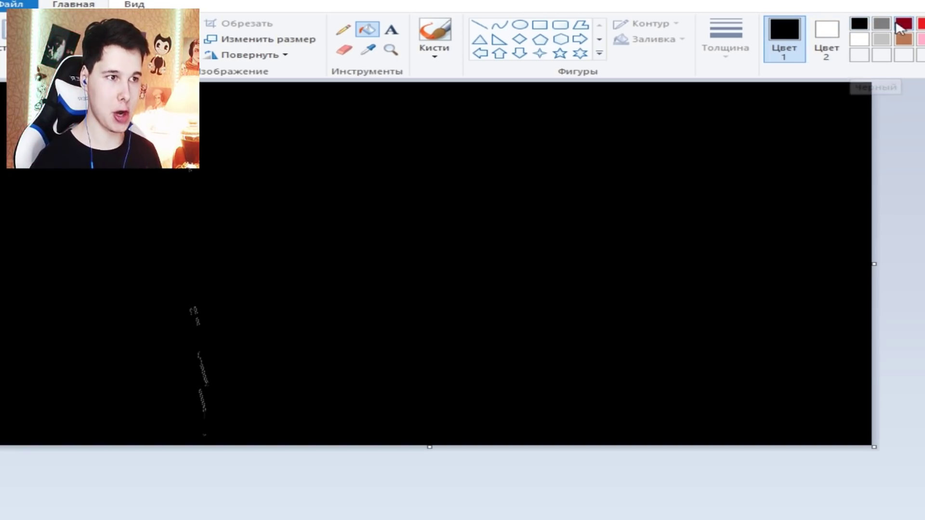
- Brush a white outline of a rounded head, with a neck and shoulder sloping to the canvas's lower edge
click(860, 39)
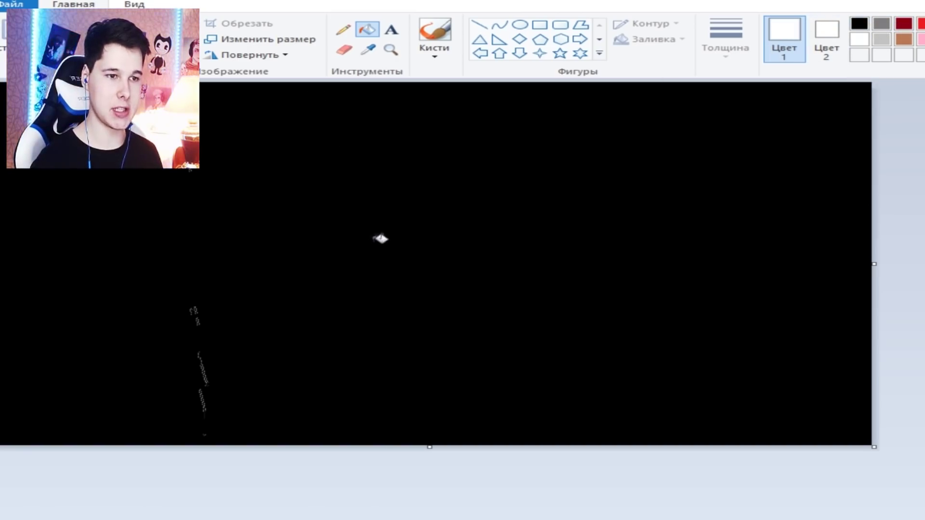
click(443, 28)
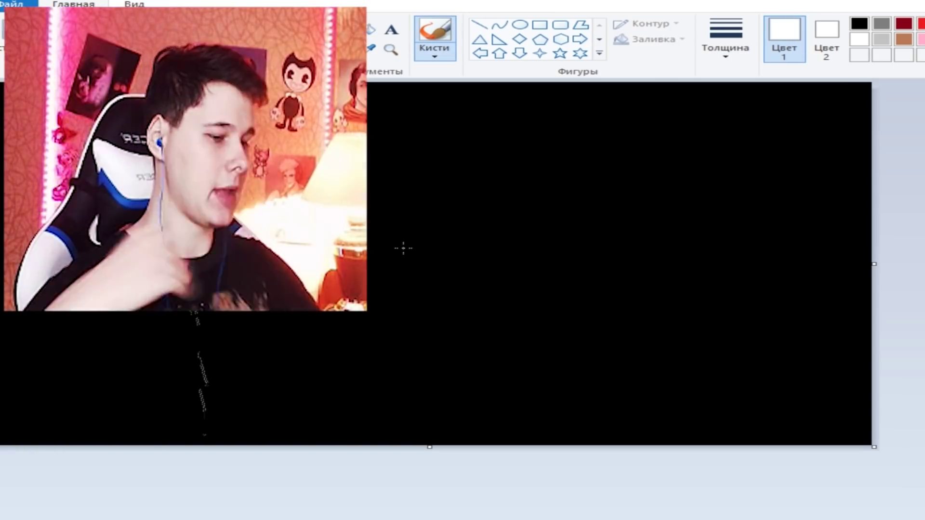
mouse_move(409, 212)
mouse_down()
mouse_move(518, 270)
mouse_move(653, 313)
mouse_move(718, 379)
mouse_move(766, 477)
mouse_up()
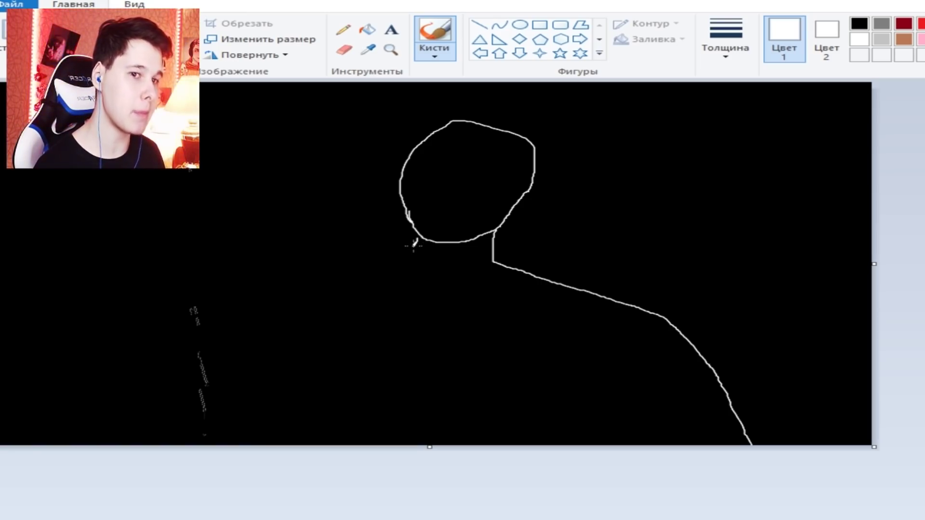
- Outline the figure's other shoulder, a bent arm raising an open hand beside the head, and the side of the torso
mouse_move(410, 250)
mouse_down()
mouse_move(264, 292)
mouse_move(303, 257)
mouse_up()
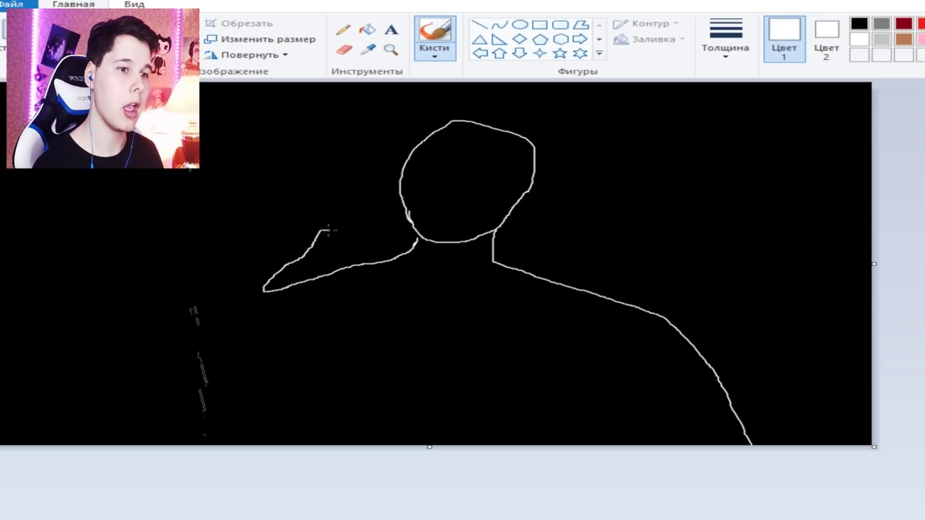
mouse_move(344, 228)
mouse_down()
mouse_move(384, 219)
mouse_move(356, 215)
mouse_move(326, 136)
mouse_move(303, 146)
mouse_up()
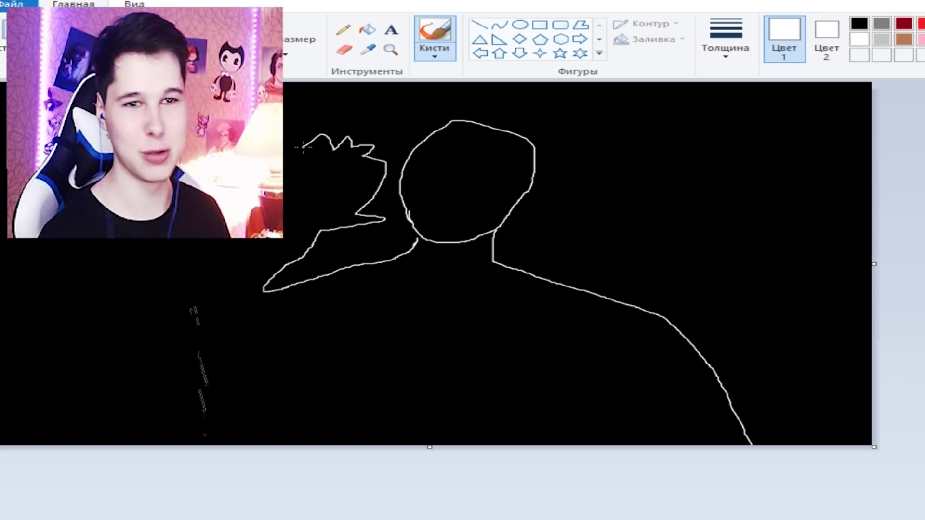
mouse_move(303, 146)
mouse_down()
mouse_move(284, 170)
mouse_move(278, 205)
mouse_move(223, 248)
mouse_move(223, 269)
mouse_up()
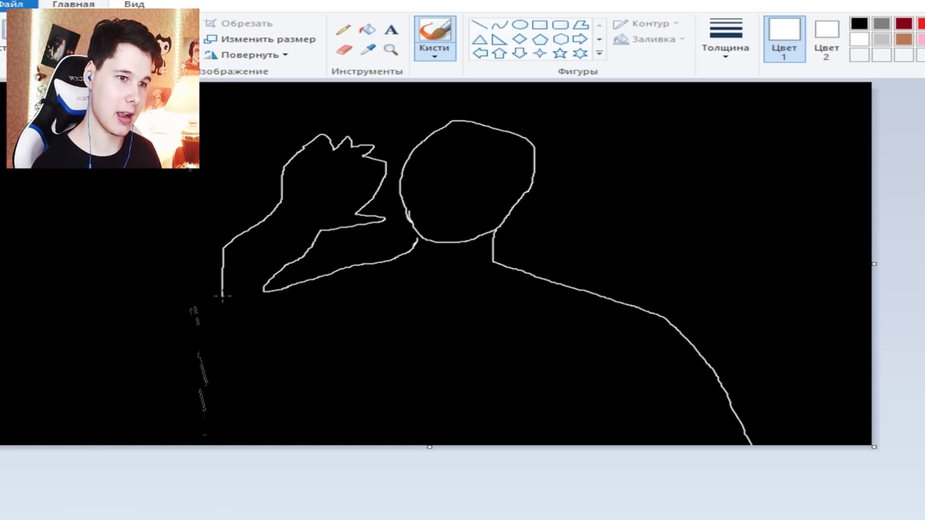
mouse_move(223, 319)
mouse_down()
mouse_move(244, 334)
mouse_move(266, 331)
mouse_move(233, 374)
mouse_move(223, 432)
mouse_up()
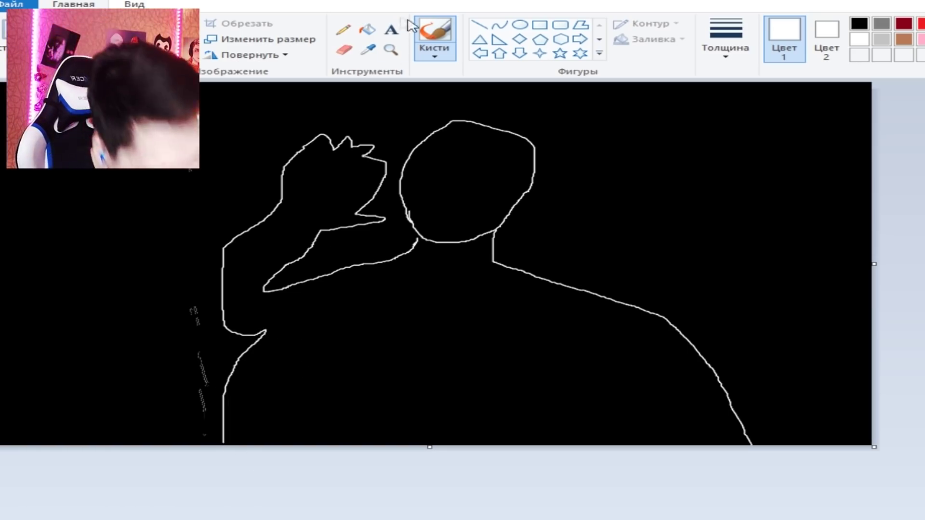